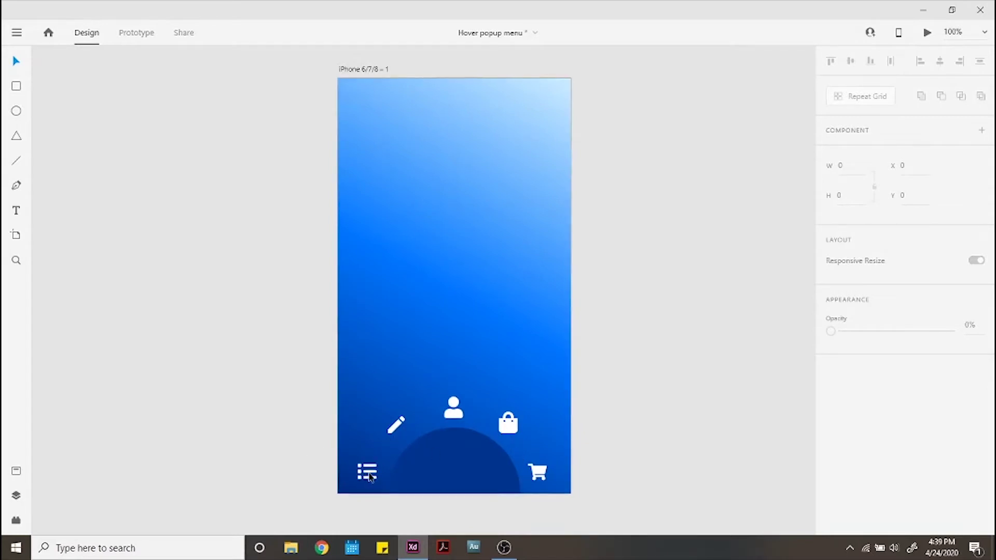
Select the list, pencil, person, shopping bag and cart icons together.
left_click(373, 470)
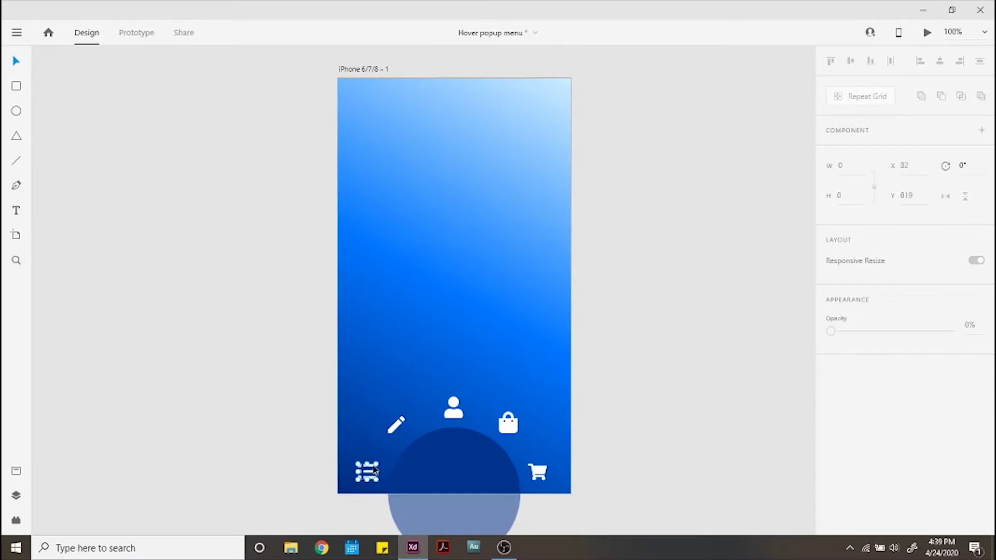
left_click(396, 426, "shift")
left_click(462, 411, "shift")
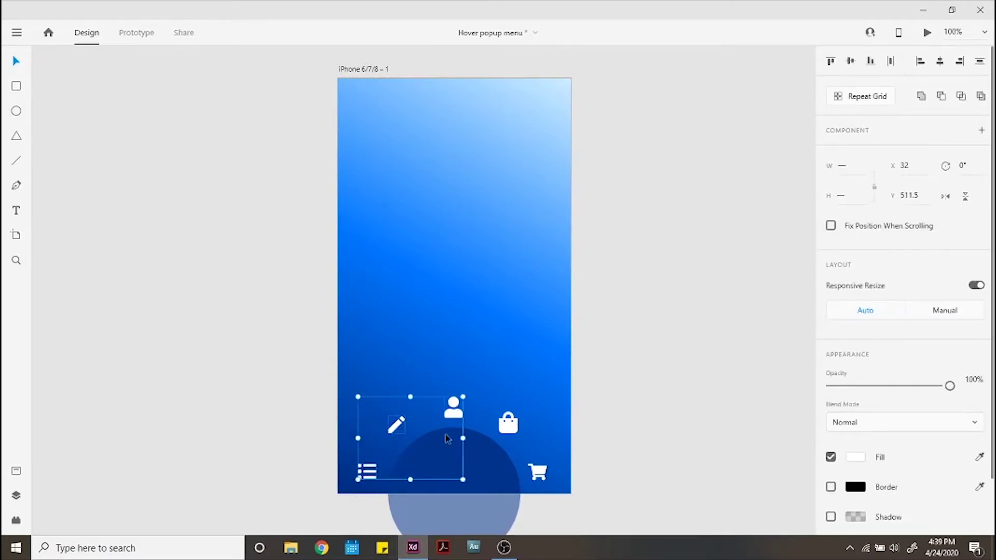
left_click(507, 427, "shift")
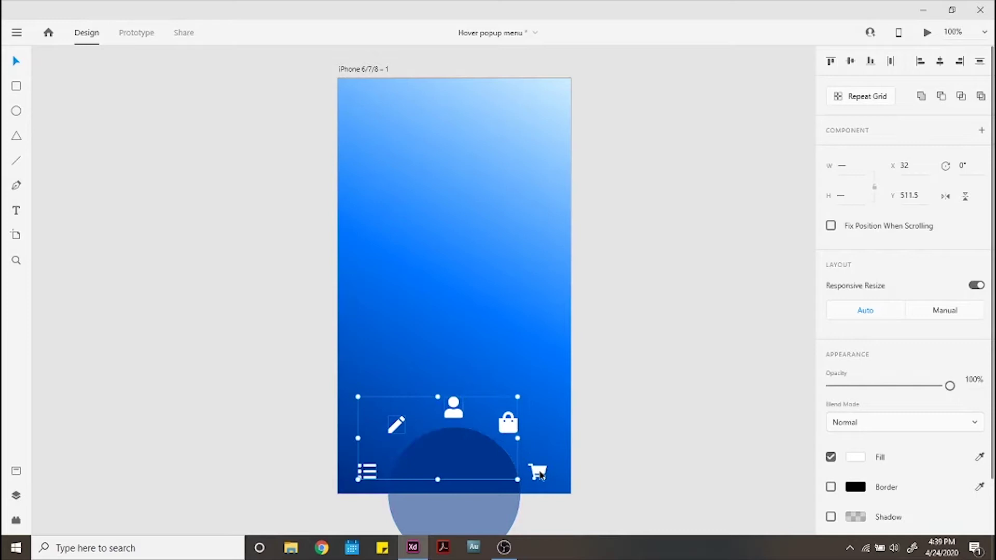
left_click(538, 473, "shift")
scroll(827, 489, "down", 2)
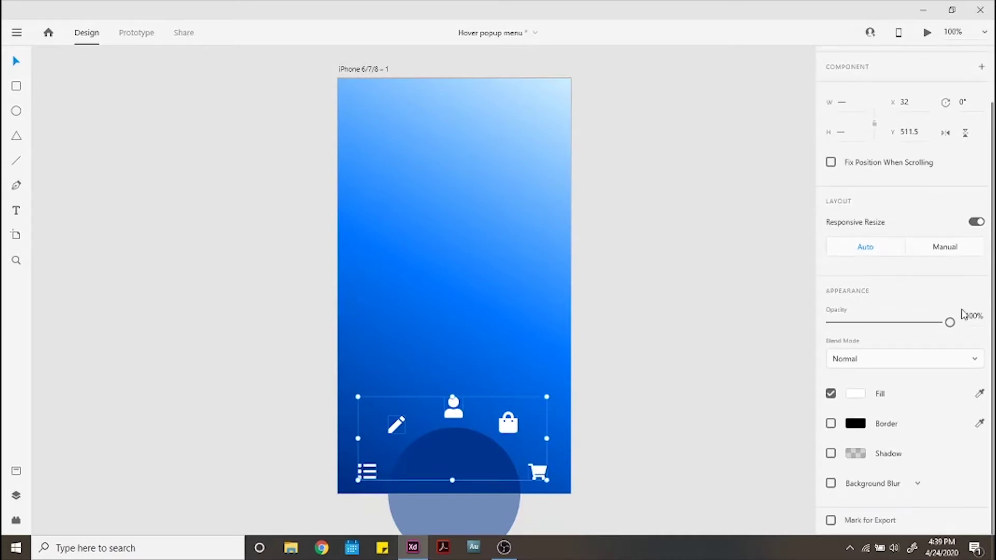
left_click_drag(950, 322, 891, 323)
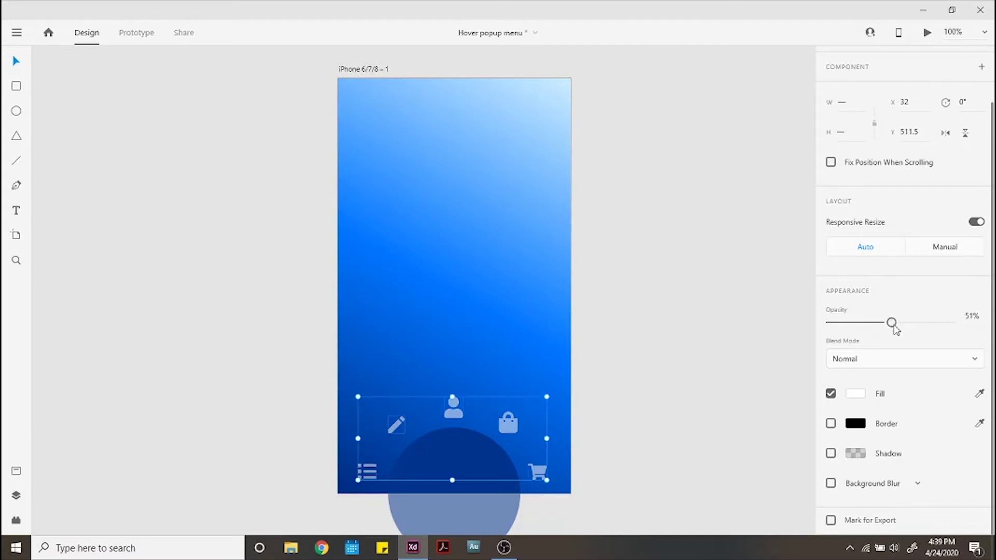
Set the five selected icons to 50% opacity, then deselect them.
left_click_drag(895, 329, 893, 327)
left_click(687, 333)
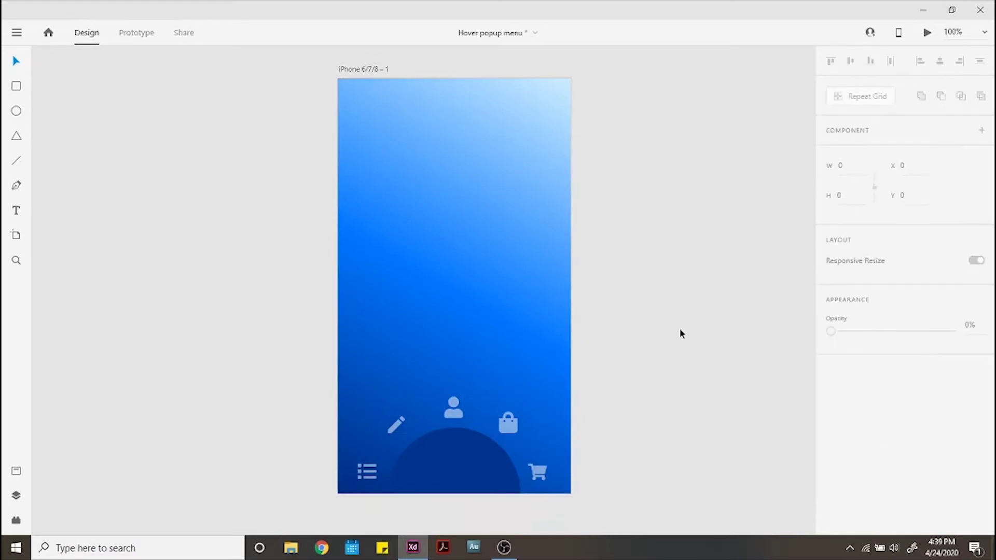
Make the person icon a component and add a Hover State to it.
left_click(457, 407)
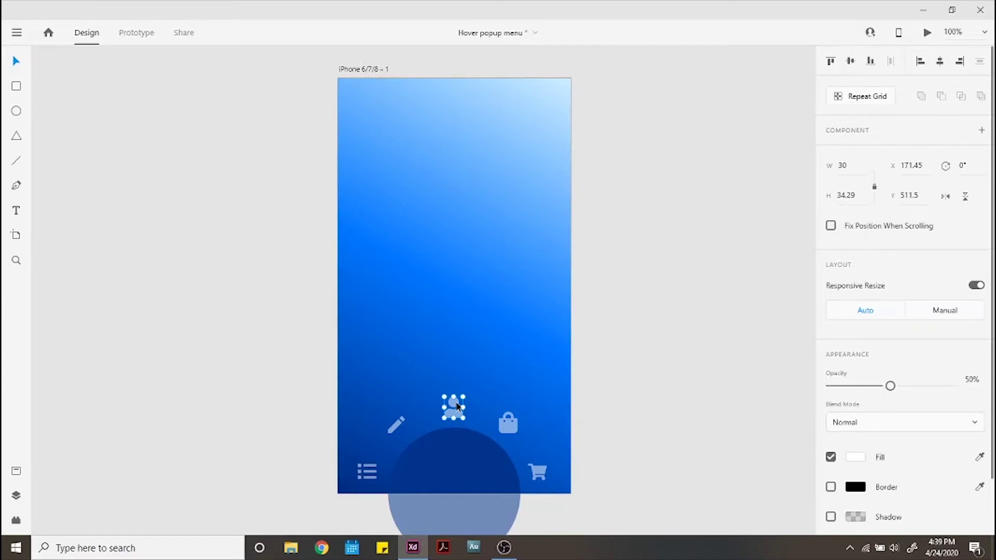
left_click(983, 131)
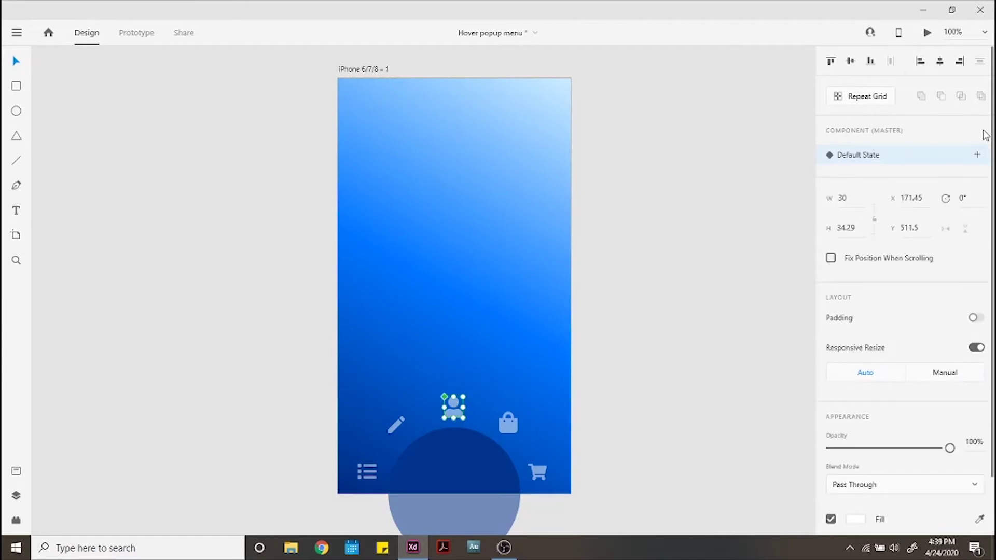
left_click(979, 158)
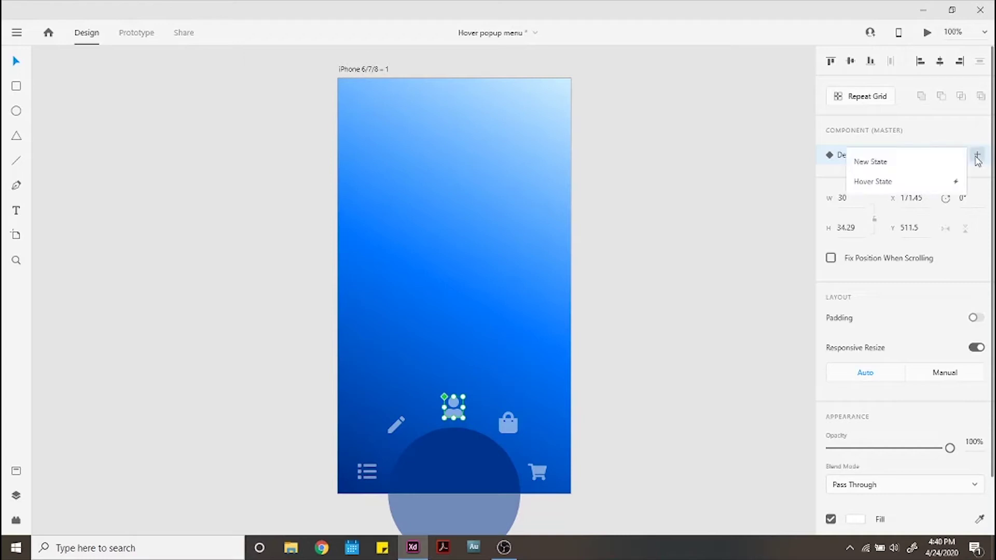
left_click(937, 178)
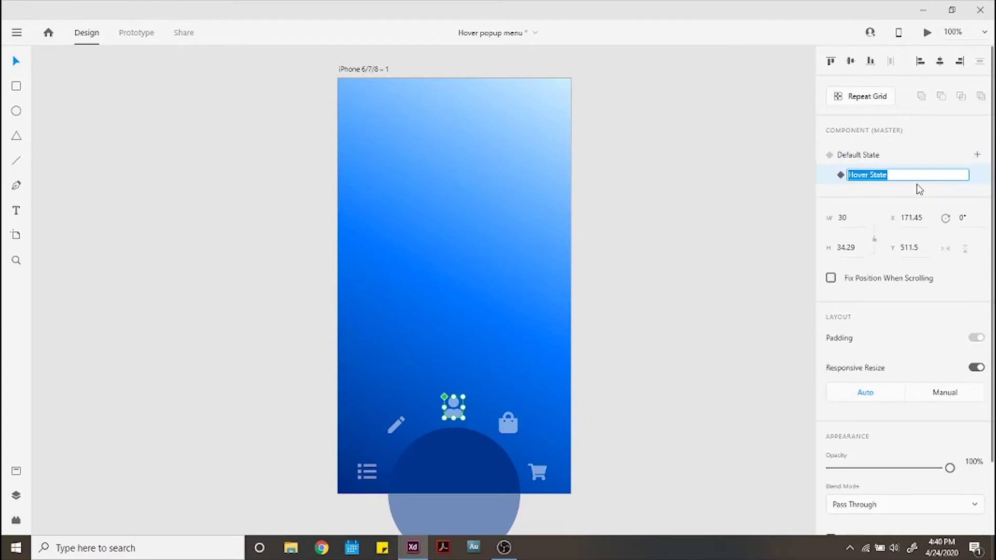
key("Return")
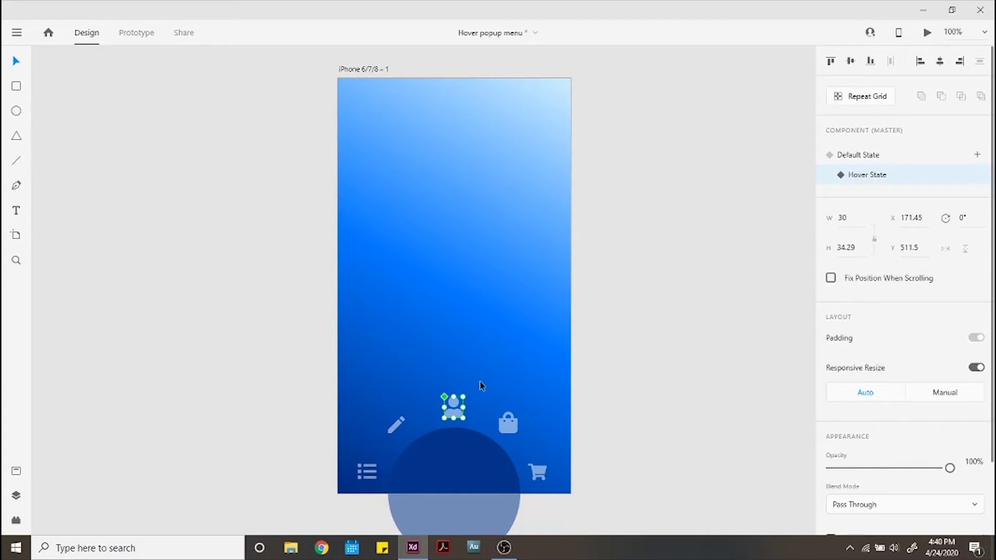
Set the person's hover opacity to 100%, then return it to its Default State.
double_click(454, 408)
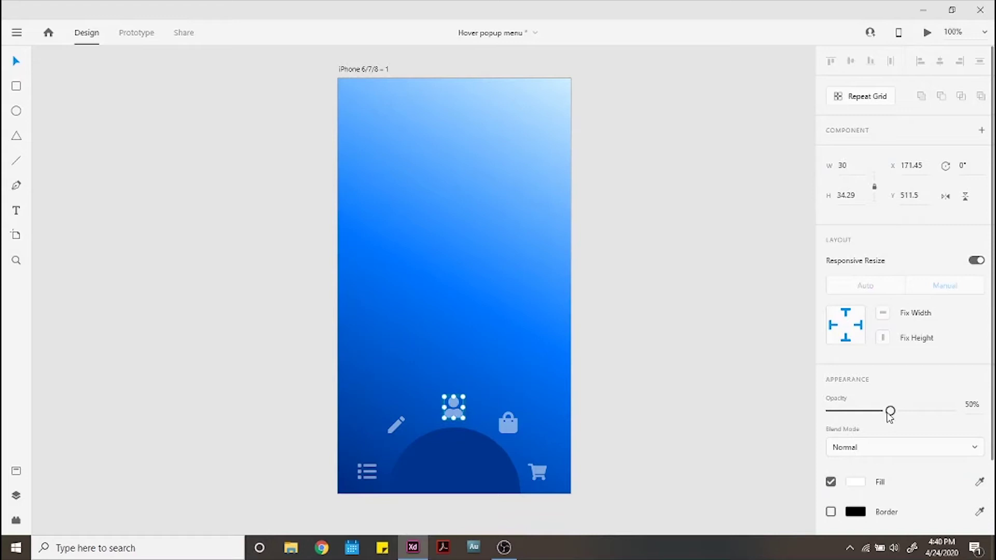
left_click_drag(891, 410, 994, 421)
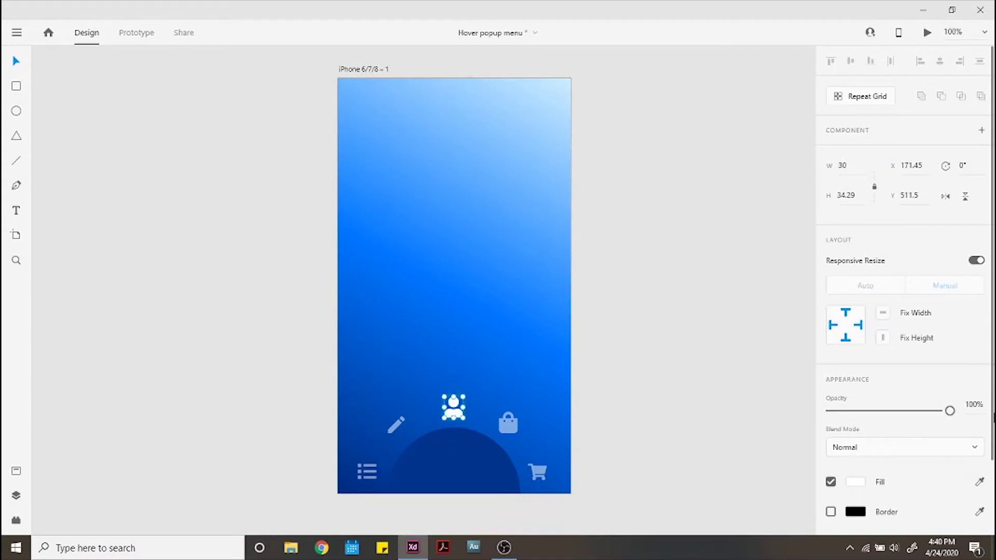
left_click(631, 324)
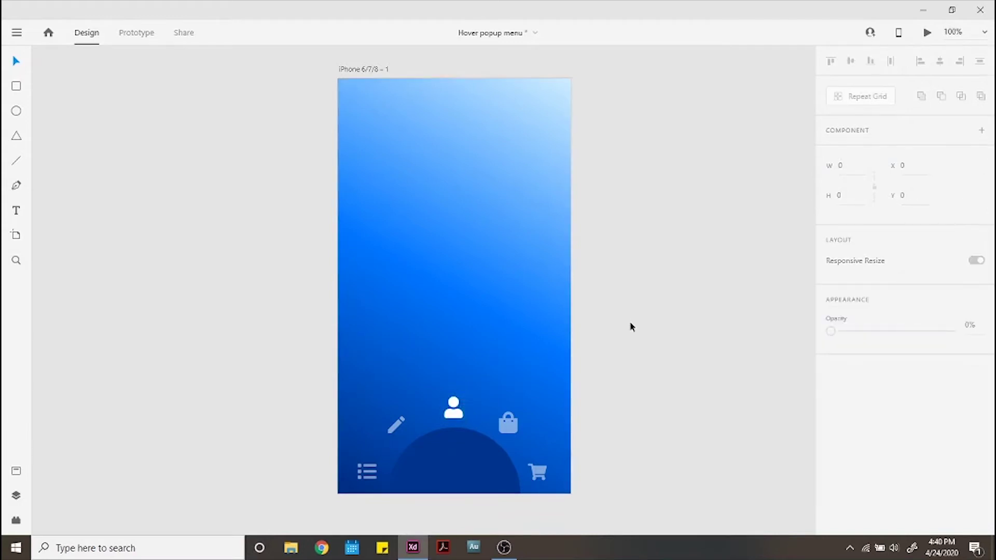
left_click(447, 413)
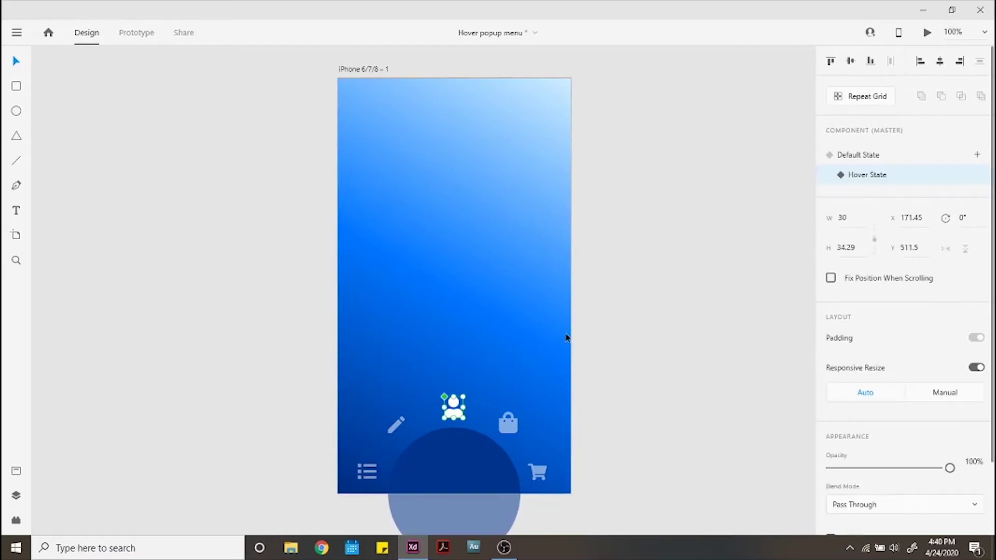
left_click(897, 157)
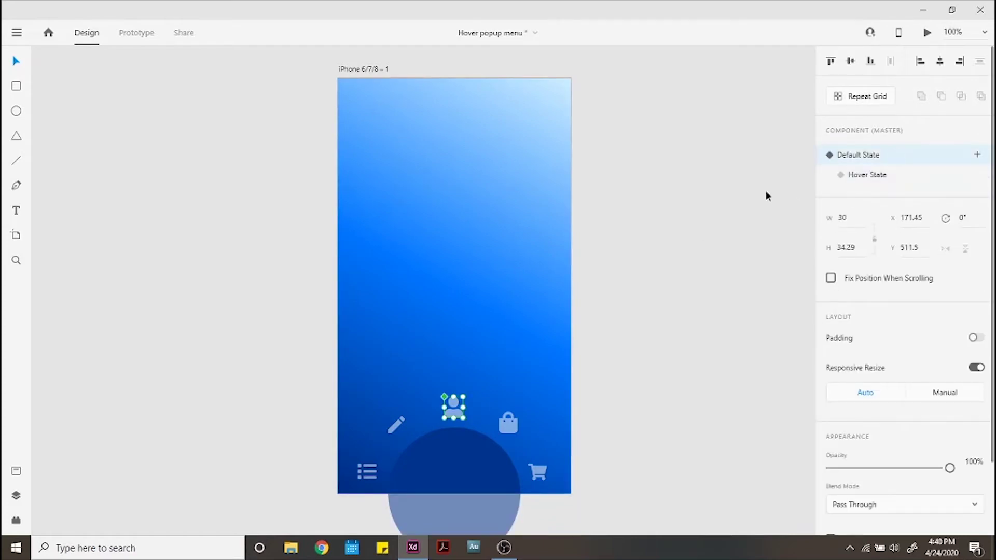
Make the shopping bag icon a component and add a Hover State to it.
left_click(505, 426)
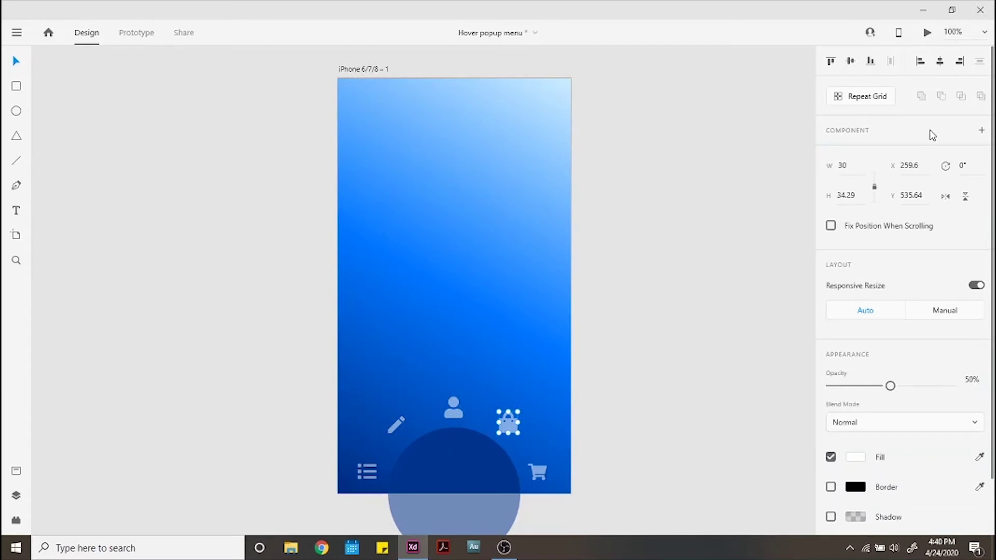
left_click(981, 130)
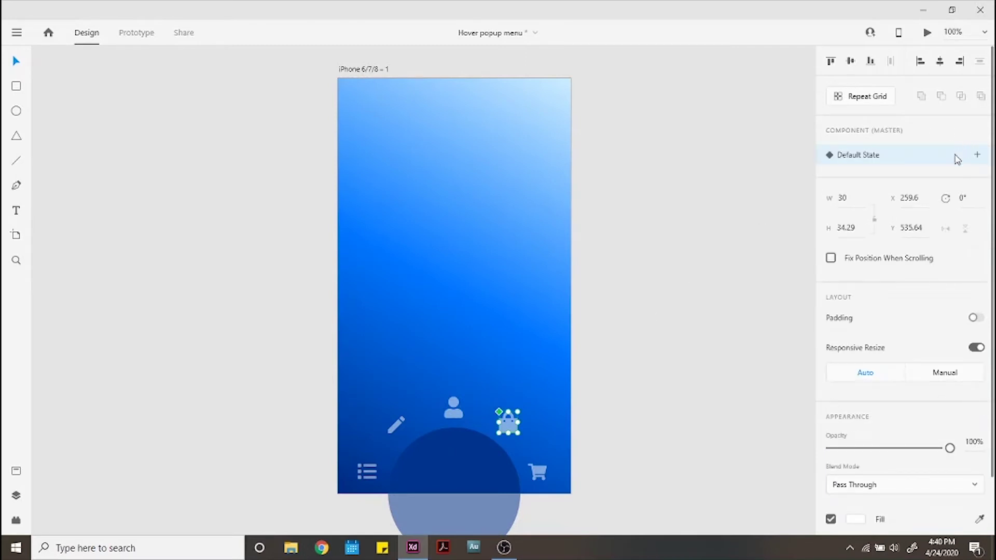
left_click(978, 155)
left_click(948, 181)
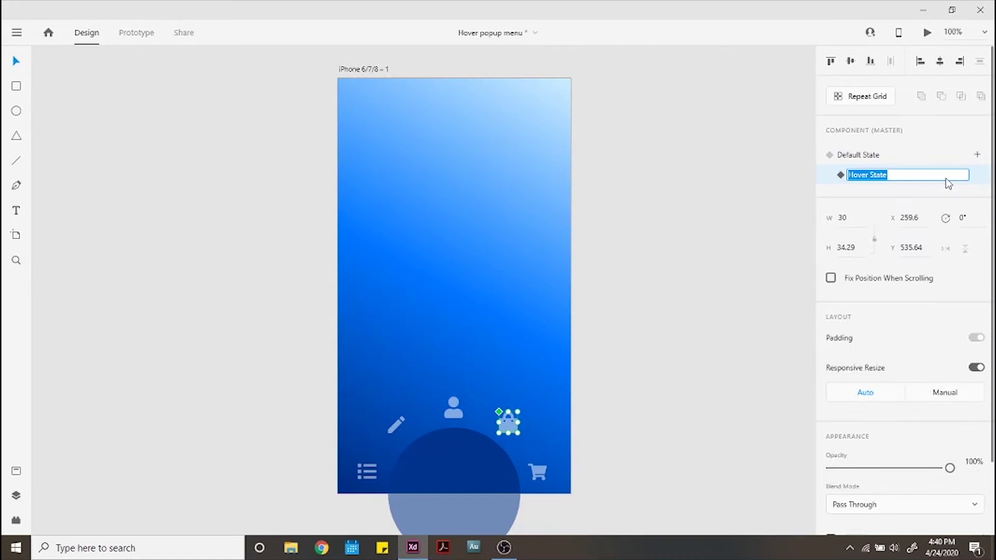
key("Return")
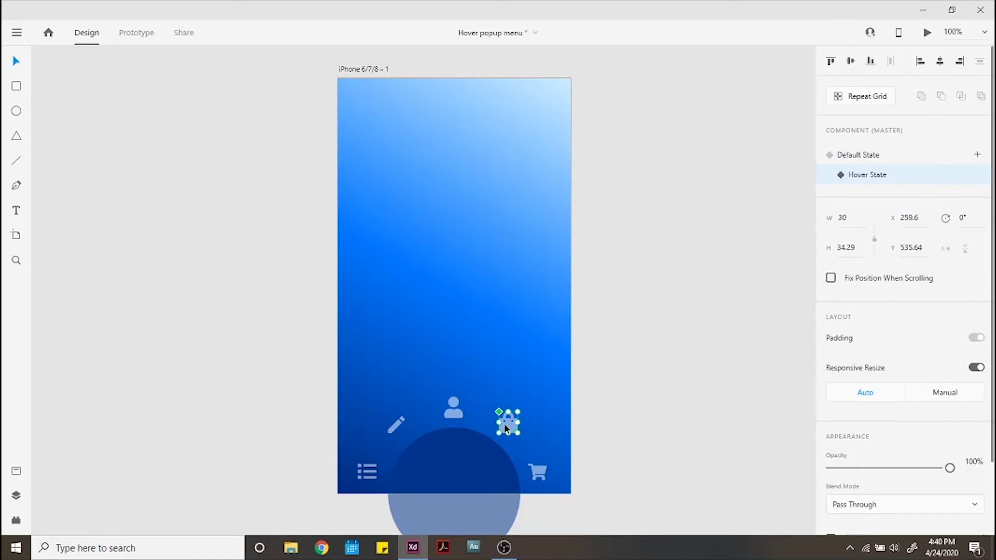
Set the bag's hover opacity to 100% and reselect the bag component.
double_click(506, 427)
left_click_drag(893, 408, 955, 410)
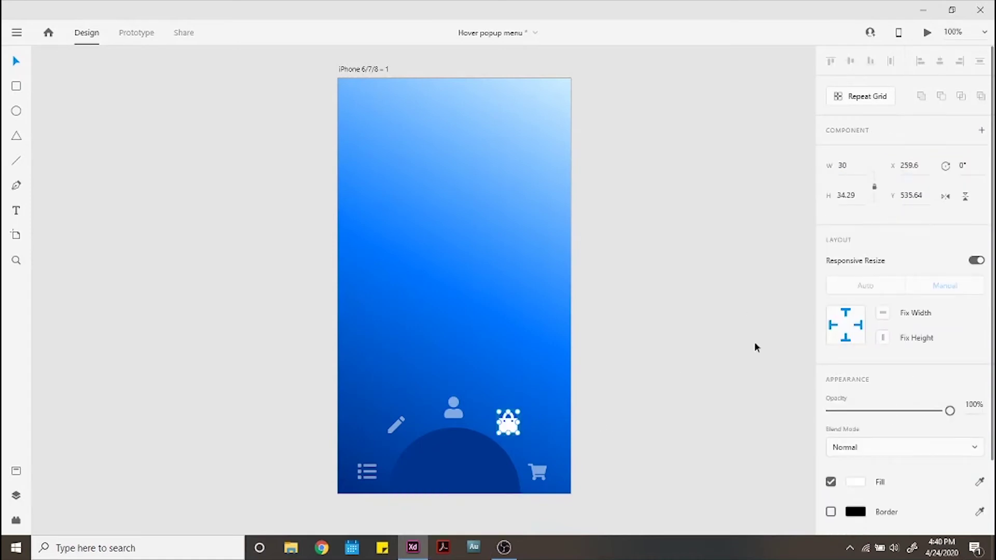
left_click(643, 337)
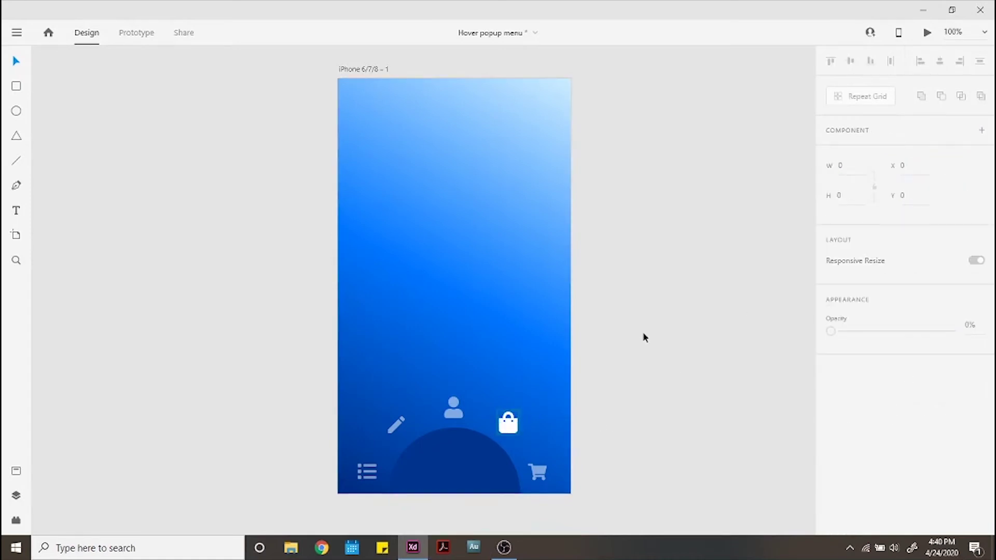
left_click(521, 427)
Return the bag to its Default State, then make the cart a component with a Hover State.
left_click(922, 156)
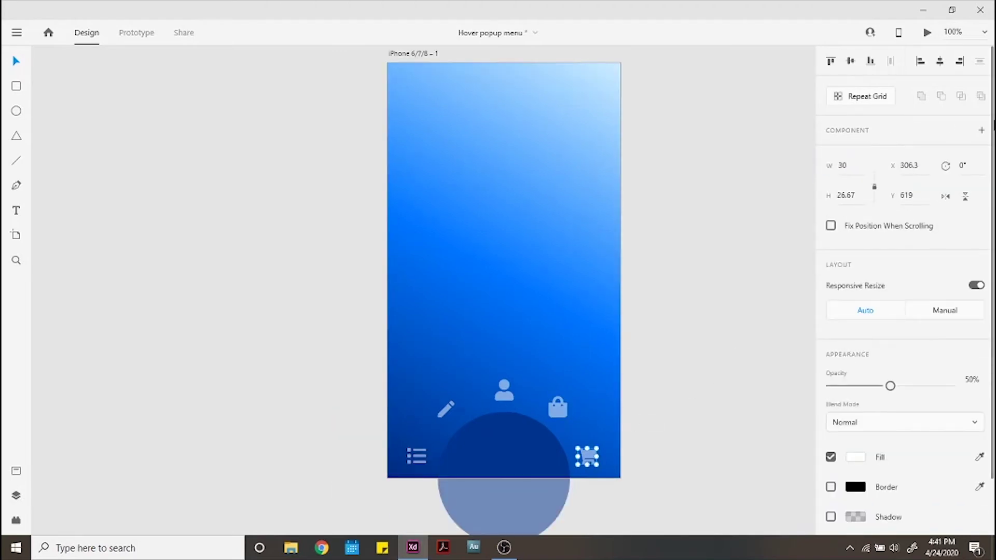
left_click(979, 133)
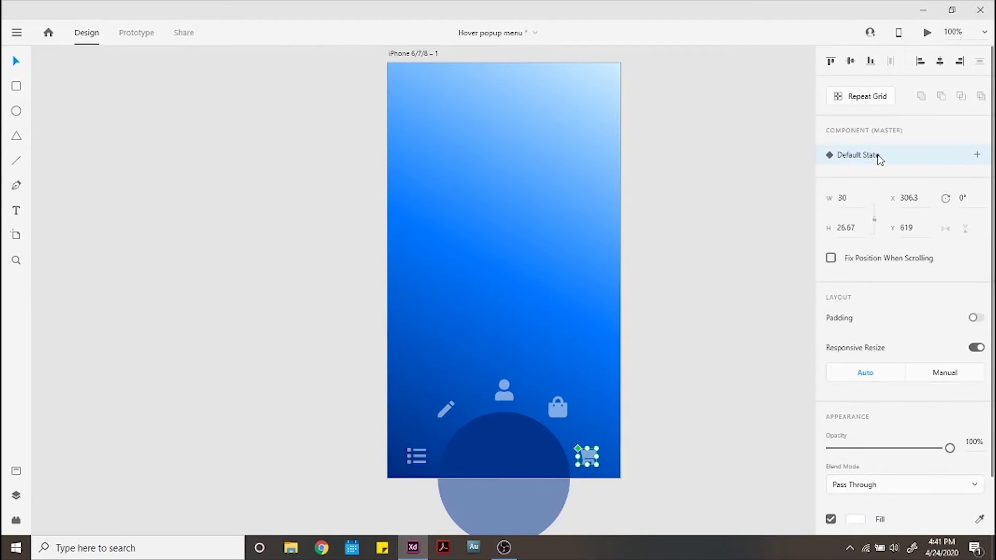
left_click(978, 156)
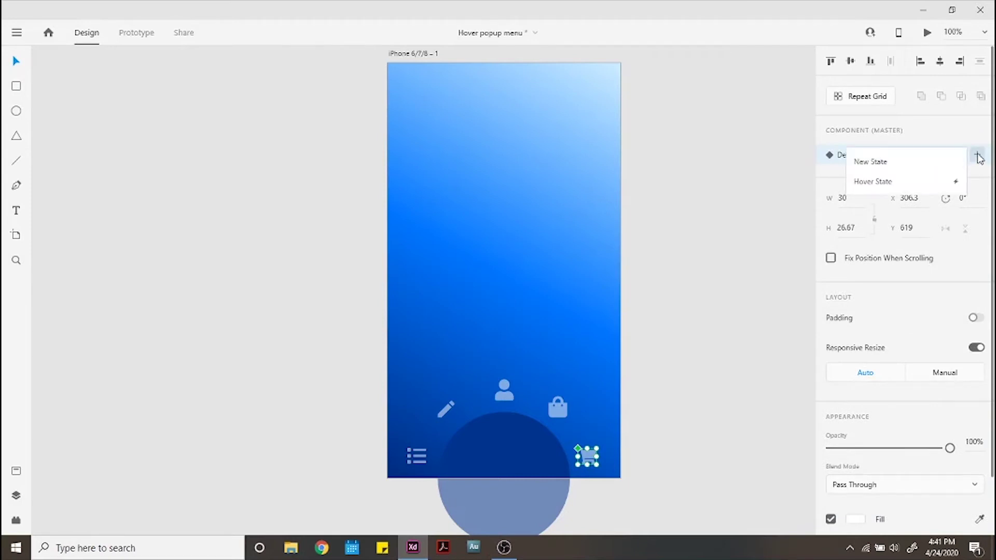
left_click(957, 180)
key("Return")
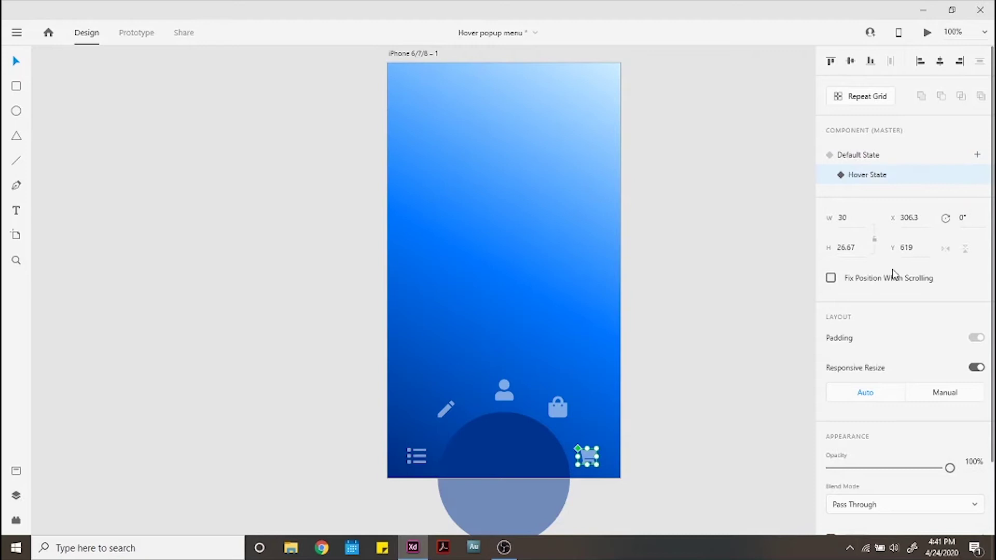
scroll(907, 415, "down", 2)
Give the cart's hover state full opacity, then return the cart to Default State.
double_click(589, 463)
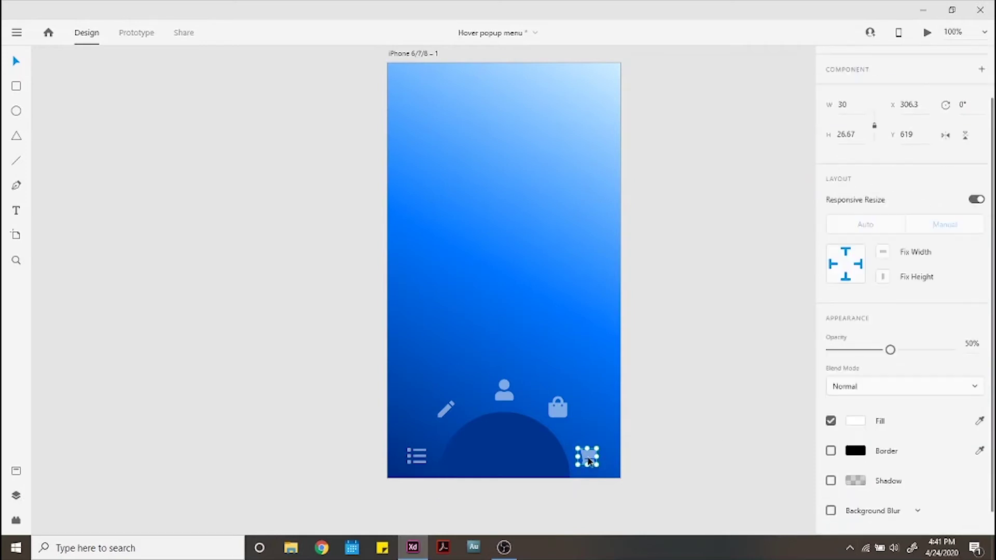
left_click(707, 359)
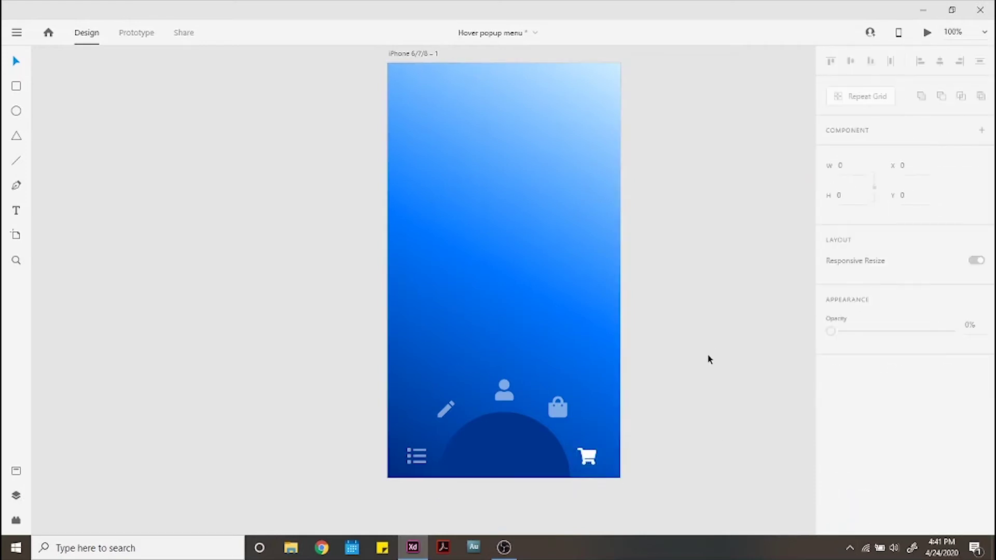
left_click(588, 457)
left_click(858, 156)
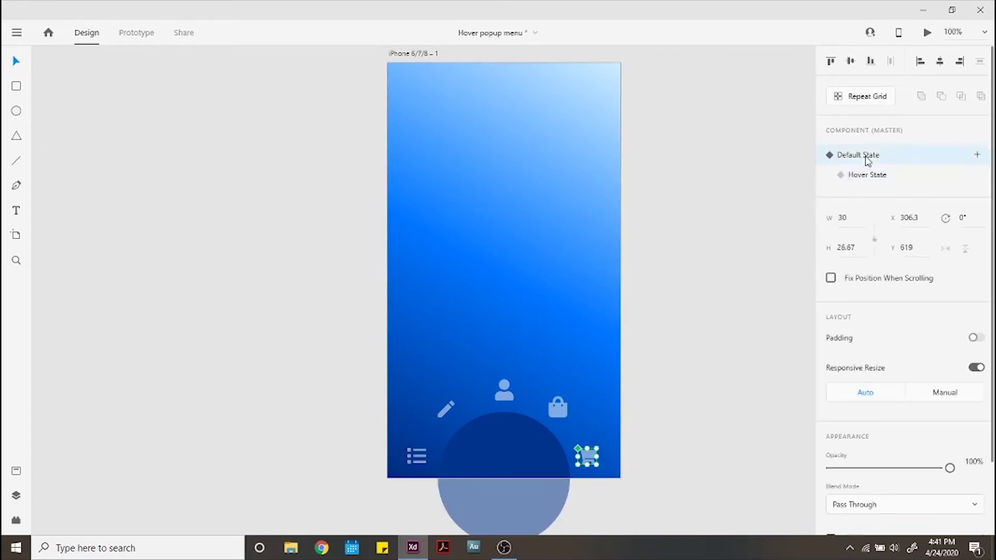
left_click(688, 383)
Make the pencil icon a component and add a Hover State to it.
left_click(446, 410)
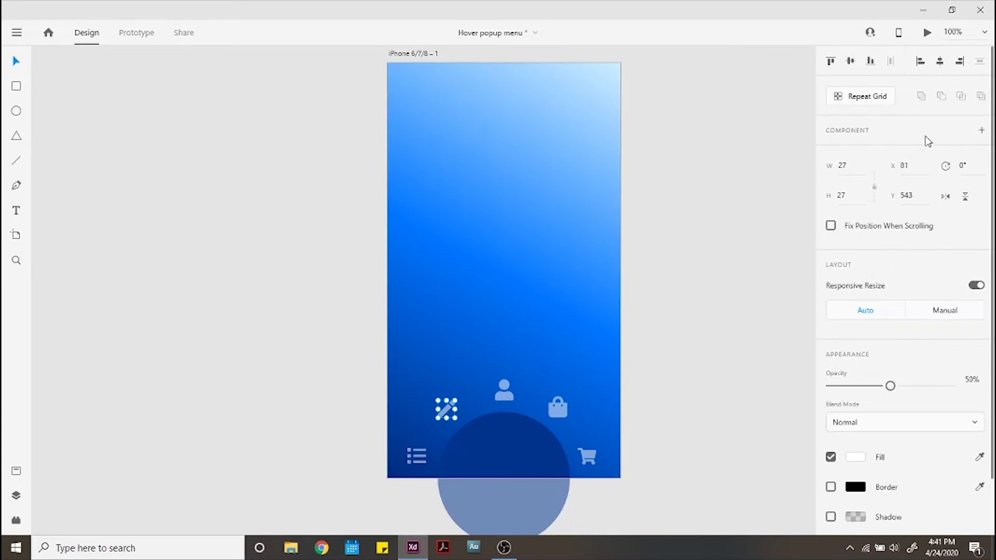
left_click(982, 130)
left_click(977, 156)
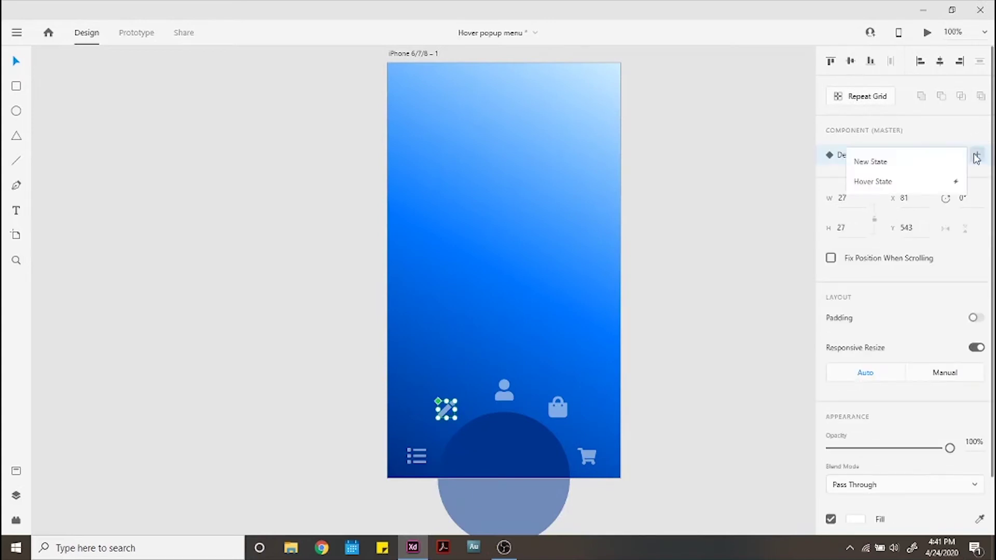
left_click(905, 182)
key("Return")
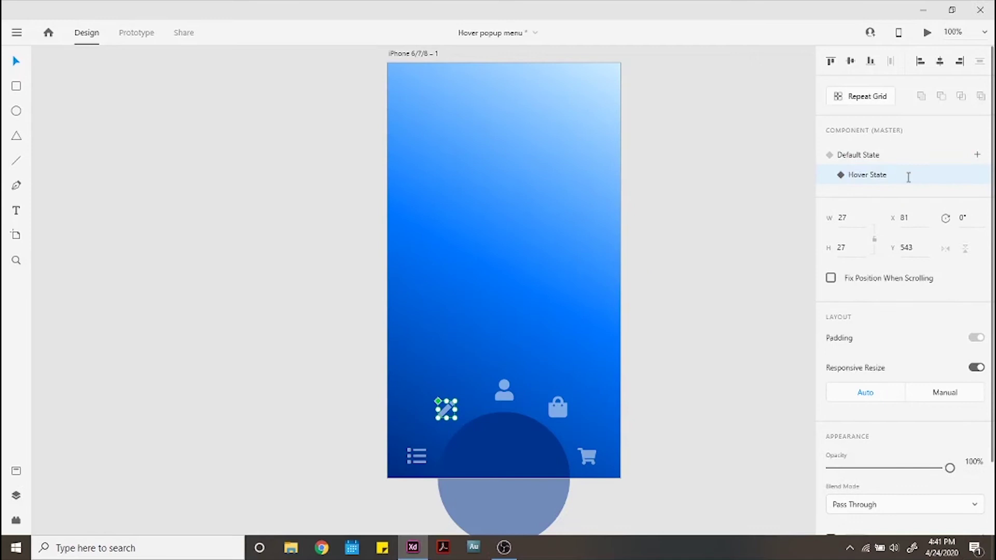
Raise the pencil's hover opacity to 100%, then switch it back to Default State and deselect.
double_click(446, 413)
left_click_drag(890, 410, 933, 394)
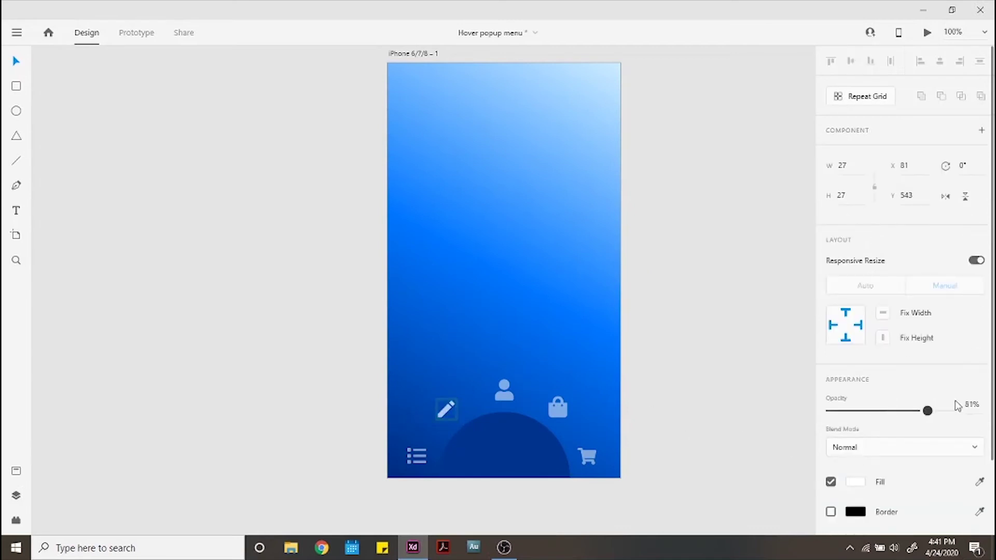
key("Escape")
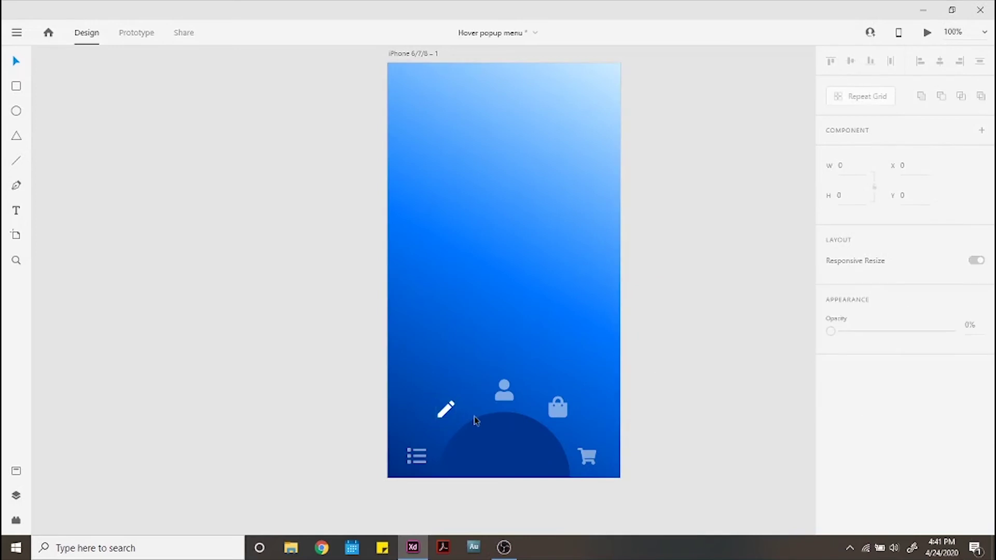
left_click(447, 418)
left_click(913, 155)
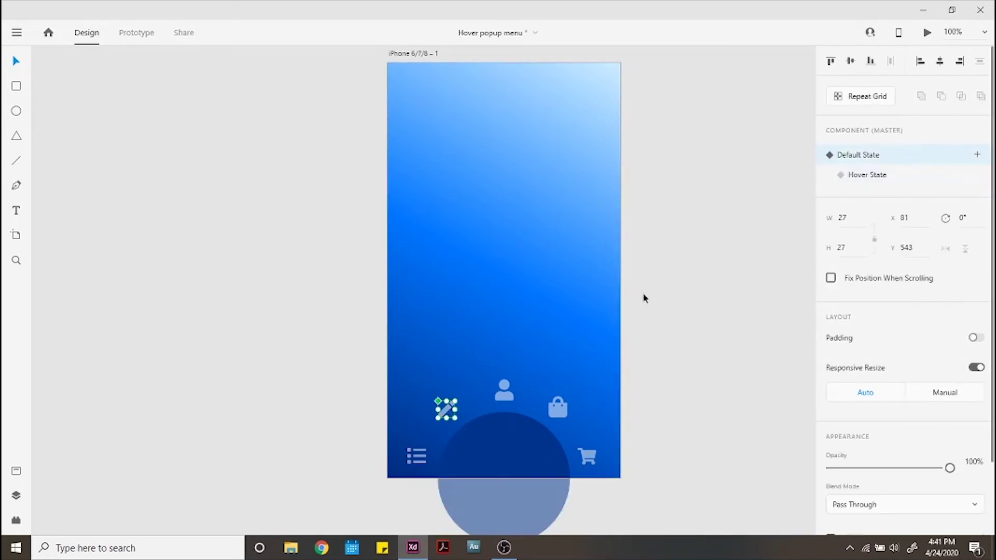
left_click(411, 465)
Make the list icon a component and add a Hover State to it.
left_click(411, 464)
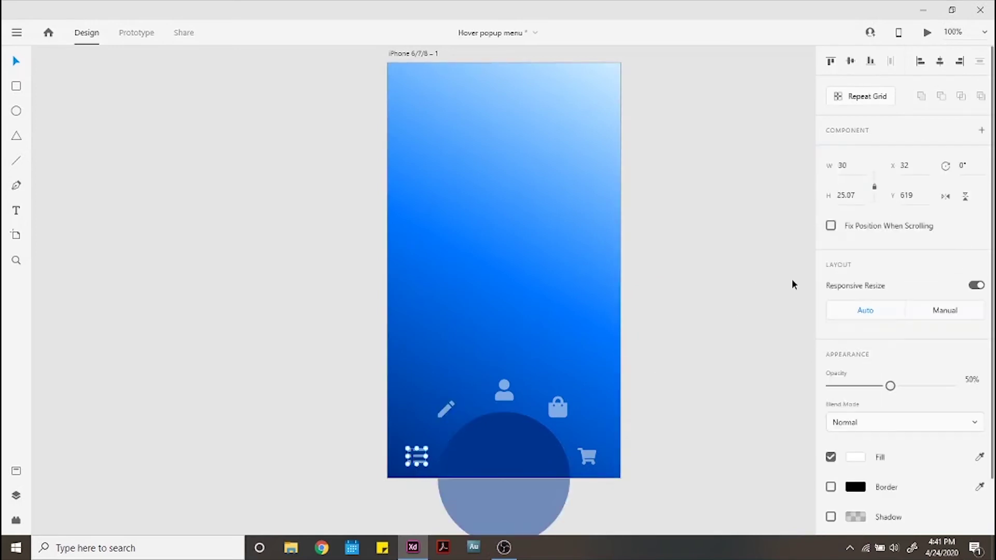
left_click(981, 132)
left_click(980, 156)
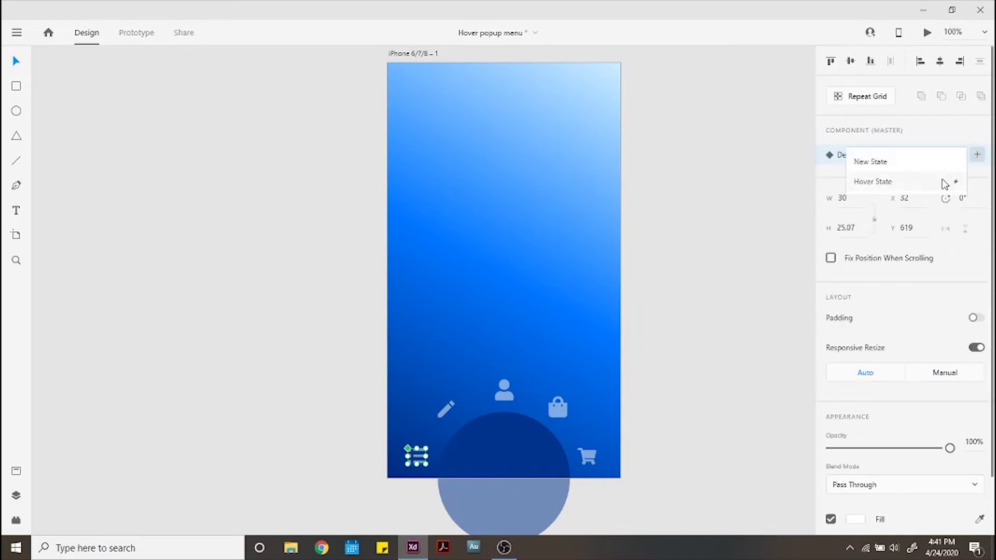
left_click(942, 182)
key("Return")
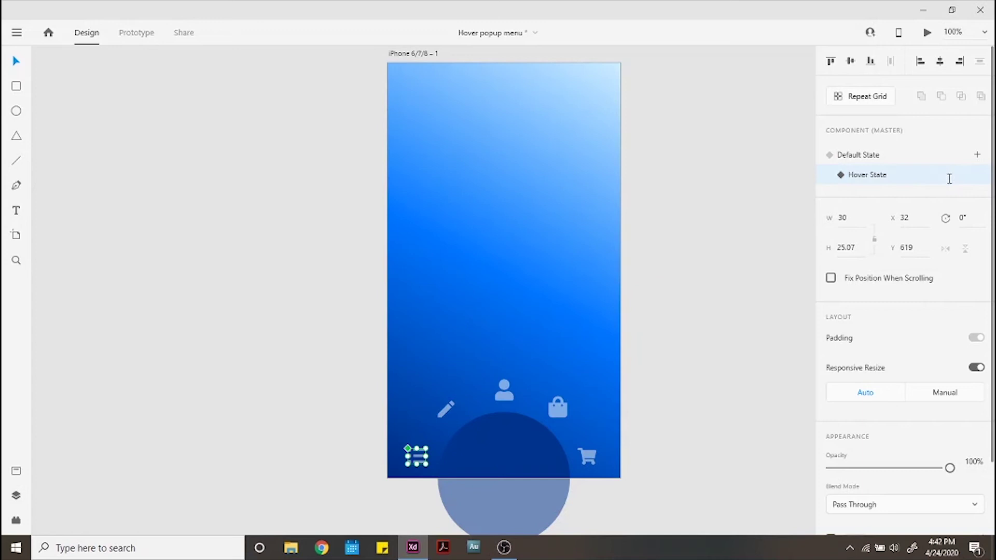
Raise the list icon's hover opacity to 100%, then switch it back to Default State and deselect.
double_click(421, 459)
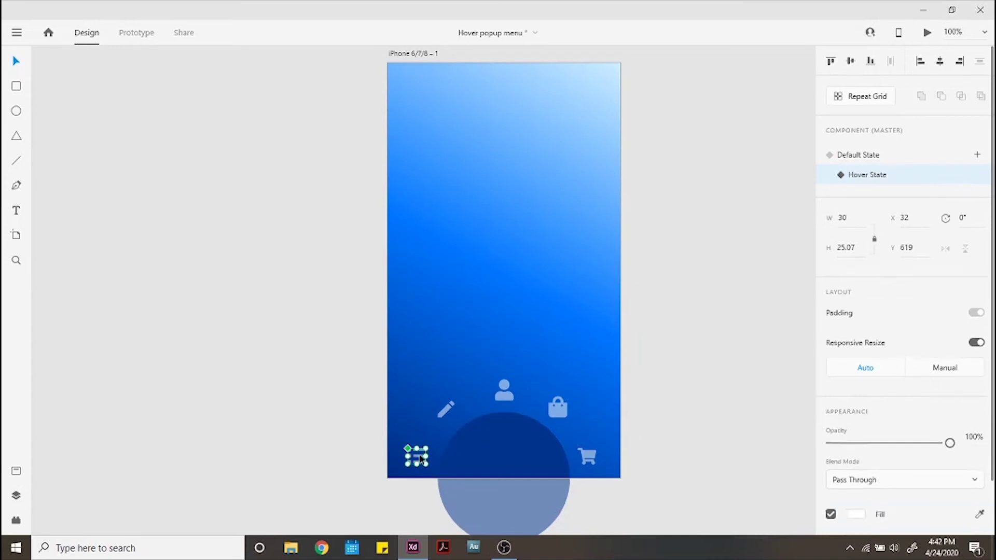
left_click_drag(890, 410, 949, 411)
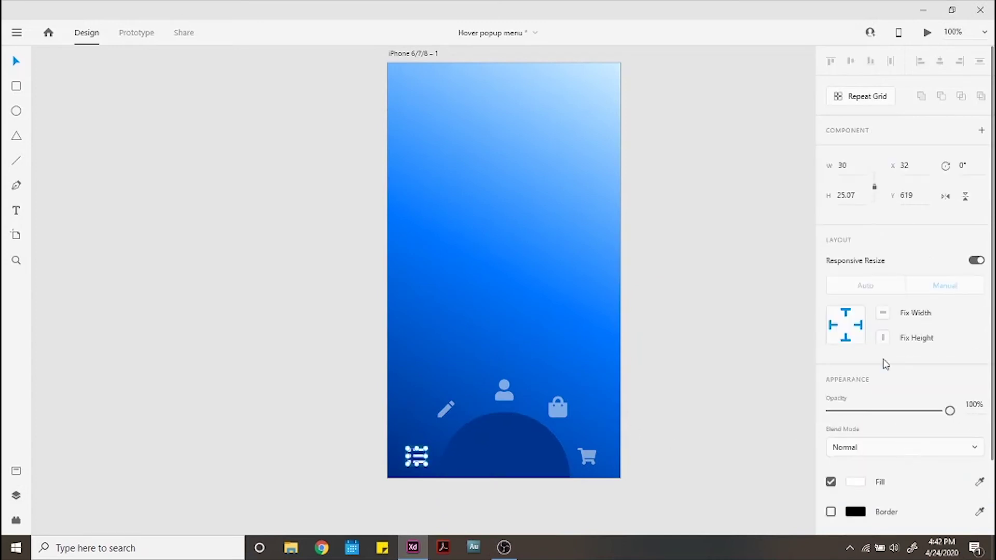
left_click(717, 343)
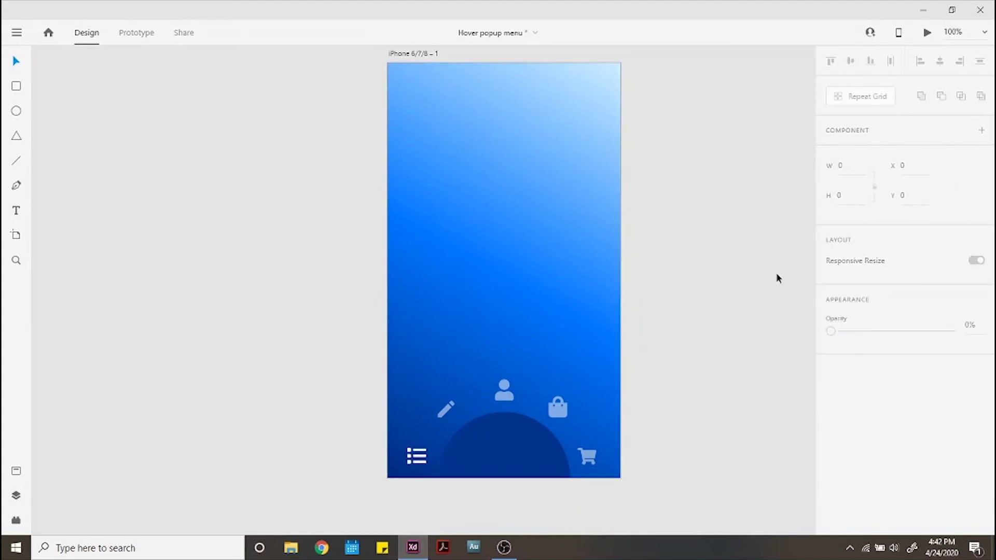
left_click(416, 457)
left_click(875, 158)
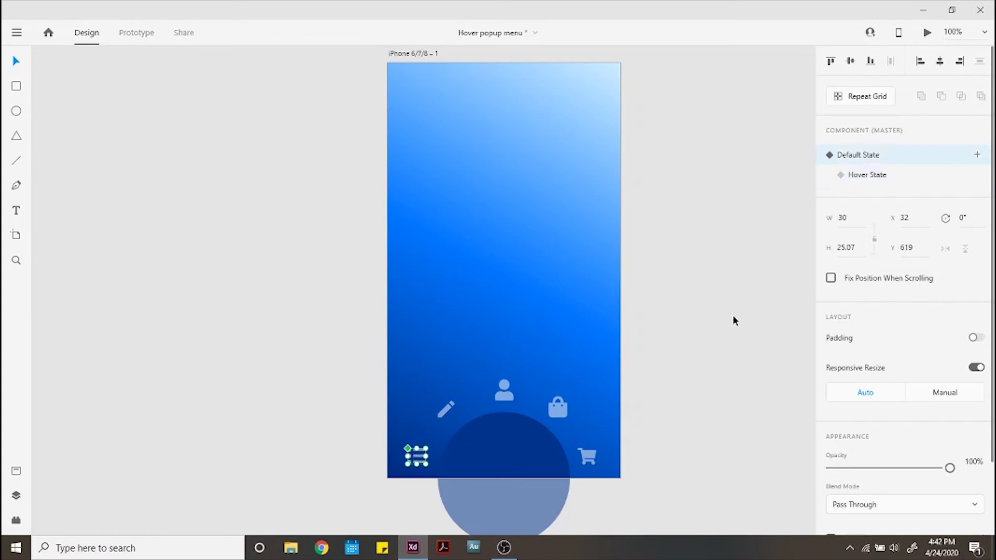
left_click(733, 316)
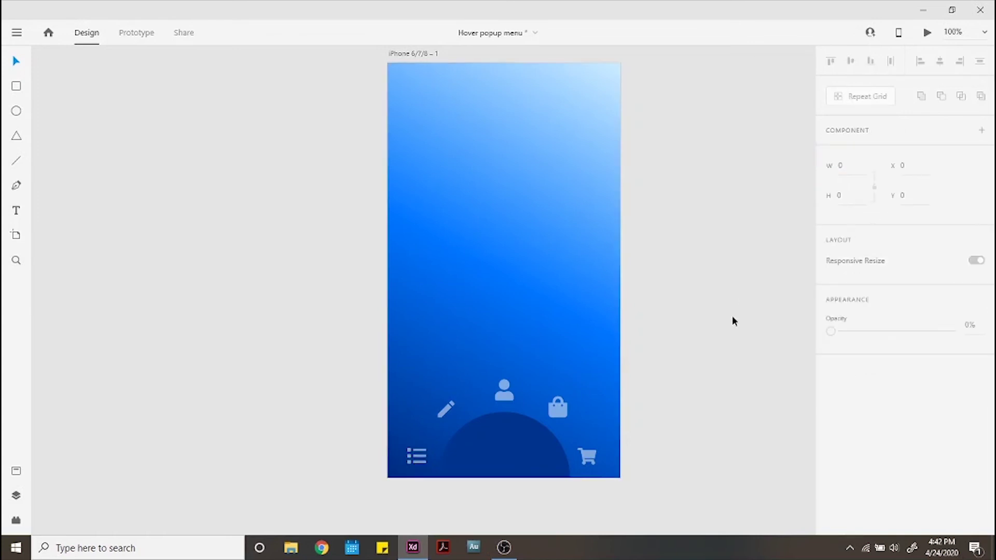
Launch Desktop Preview to test the icons' hover highlighting.
left_click(928, 34)
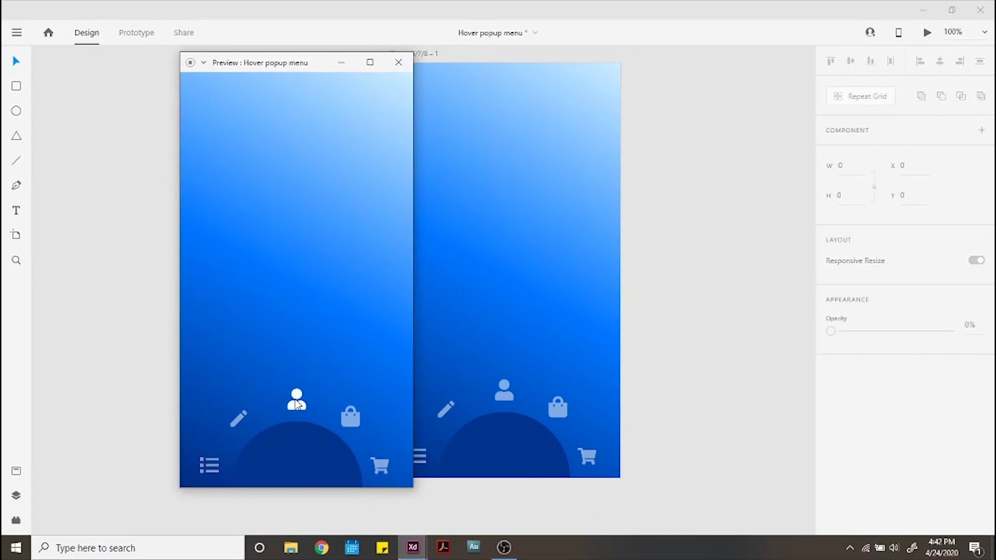